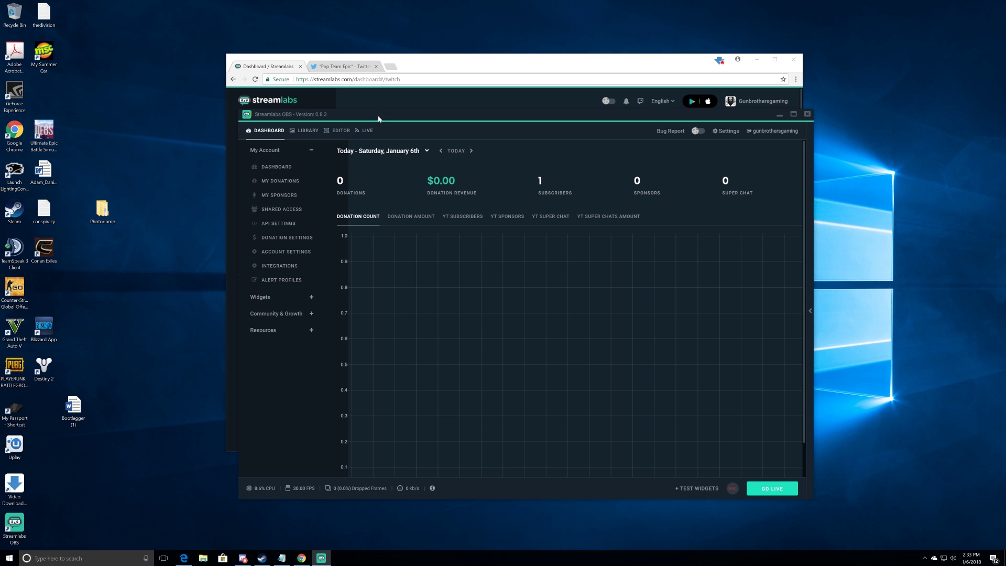
- Nudge the Streamlabs OBS window slightly left, then go to the overlay Library
mouse_move(379, 118)
mouse_down()
mouse_move(400, 119)
mouse_move(371, 121)
mouse_up()
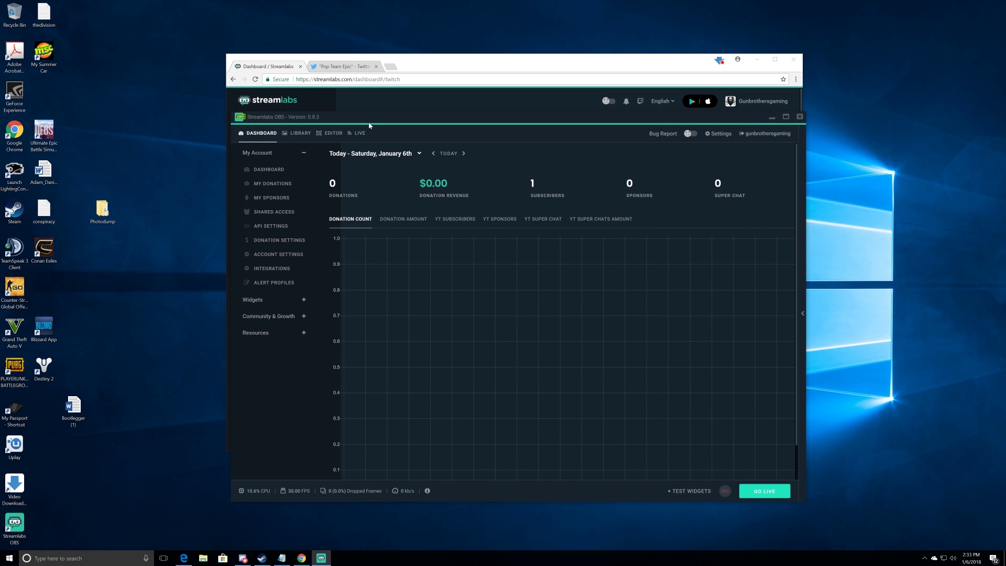
click(293, 135)
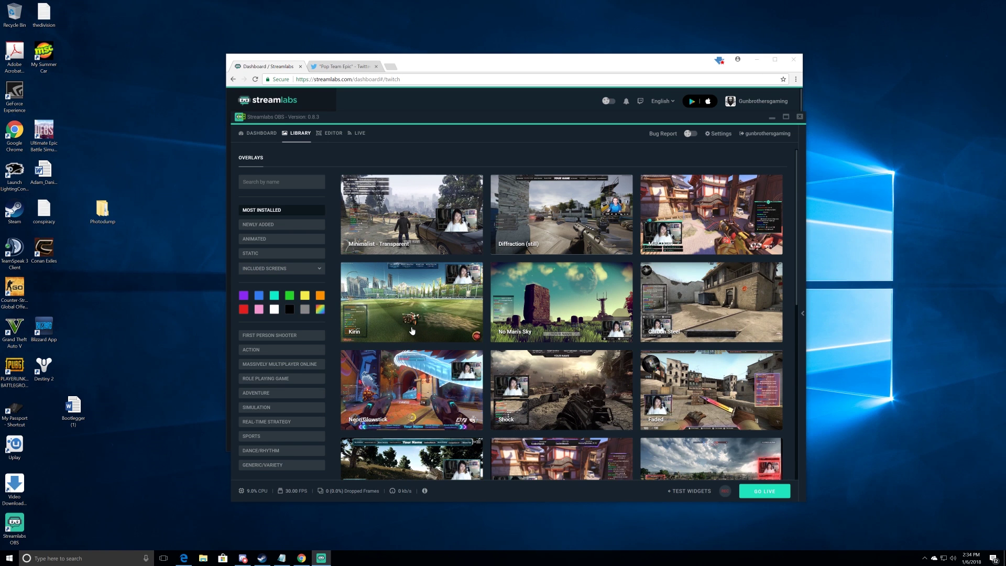
- Scroll through the first page of overlay themes in the library
scroll(412, 331, down, 4)
scroll(412, 330, down, 3)
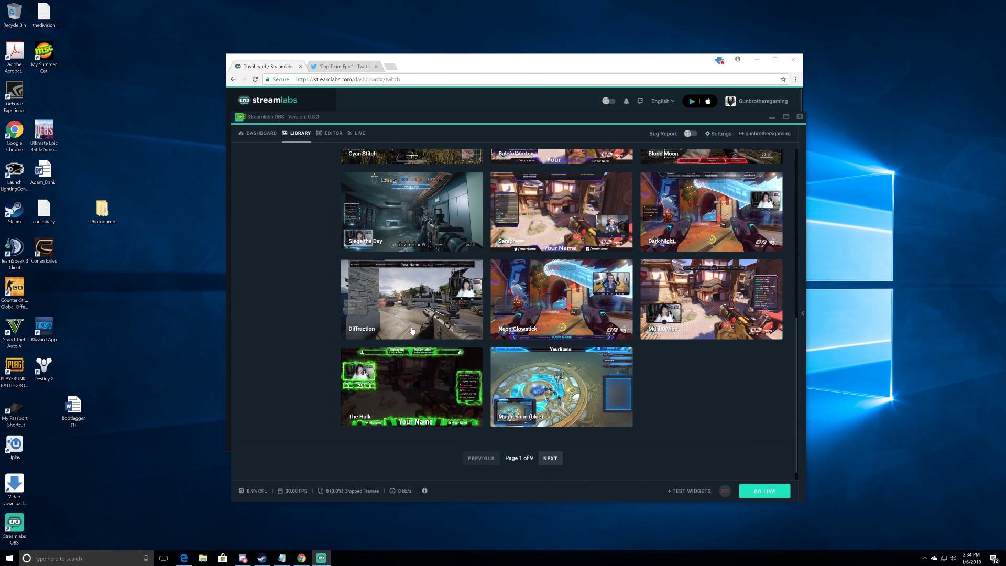
scroll(411, 331, up, 3)
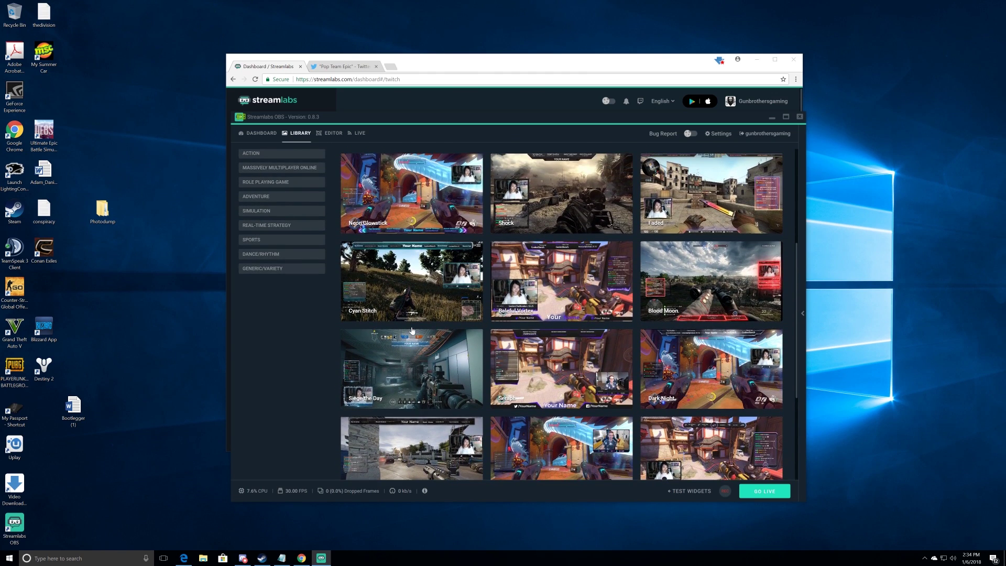
scroll(412, 330, up, 1)
scroll(412, 330, up, 3)
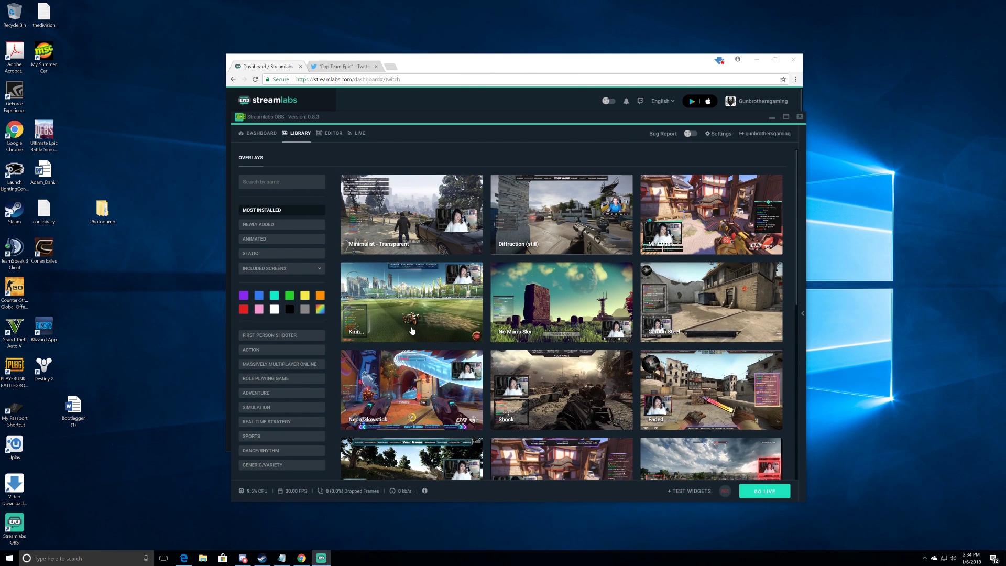
scroll(412, 331, down, 1)
scroll(412, 330, down, 10)
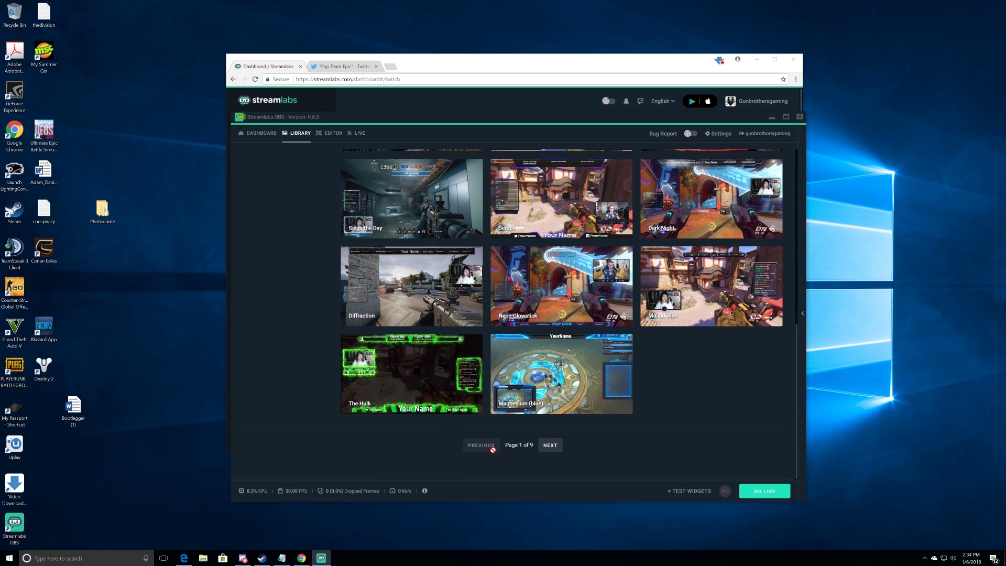
- Move to page 2 of the overlays, browse it, and open the Poseidon overlay
click(550, 445)
scroll(542, 426, up, 6)
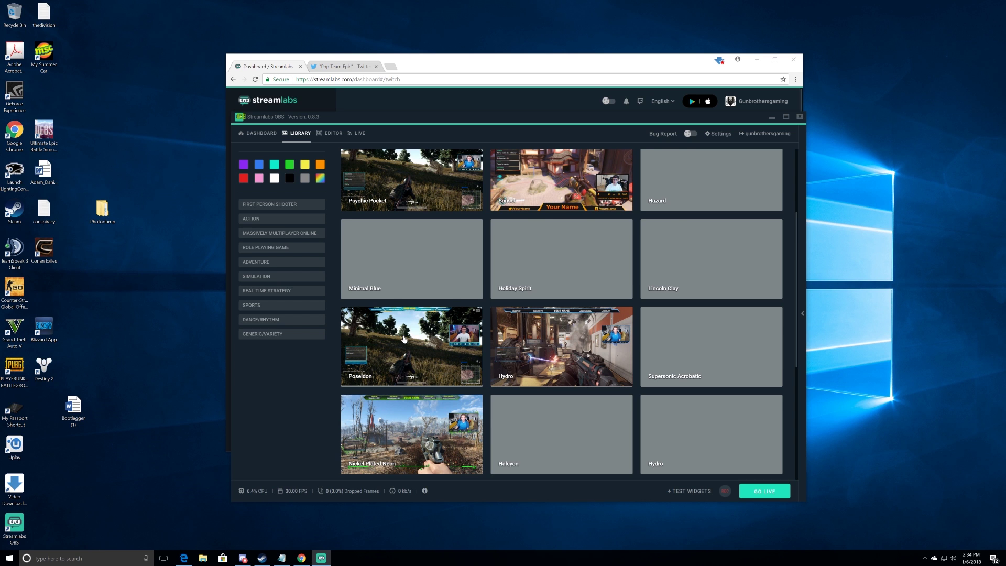
scroll(404, 339, up, 3)
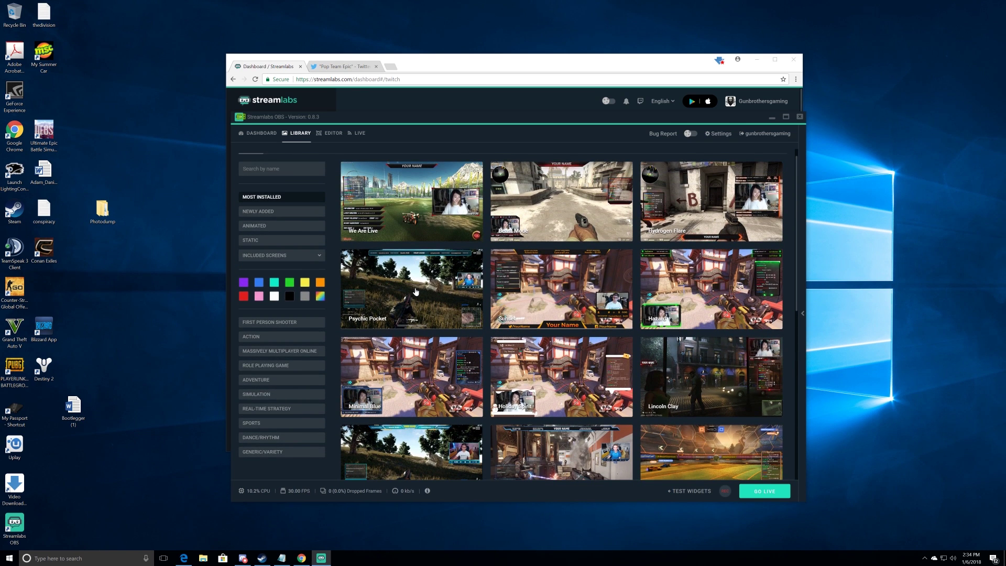
scroll(415, 291, down, 3)
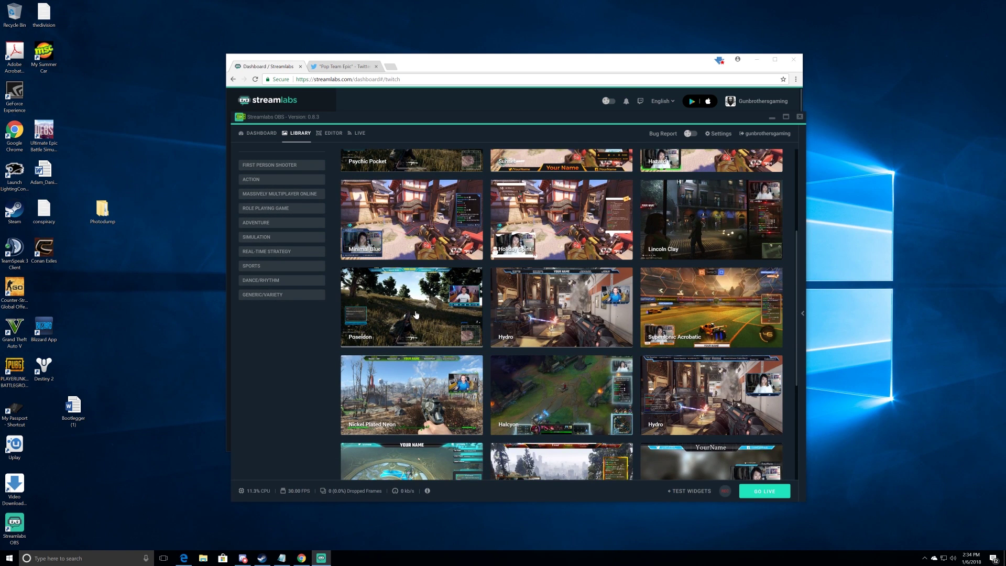
scroll(416, 314, down, 2)
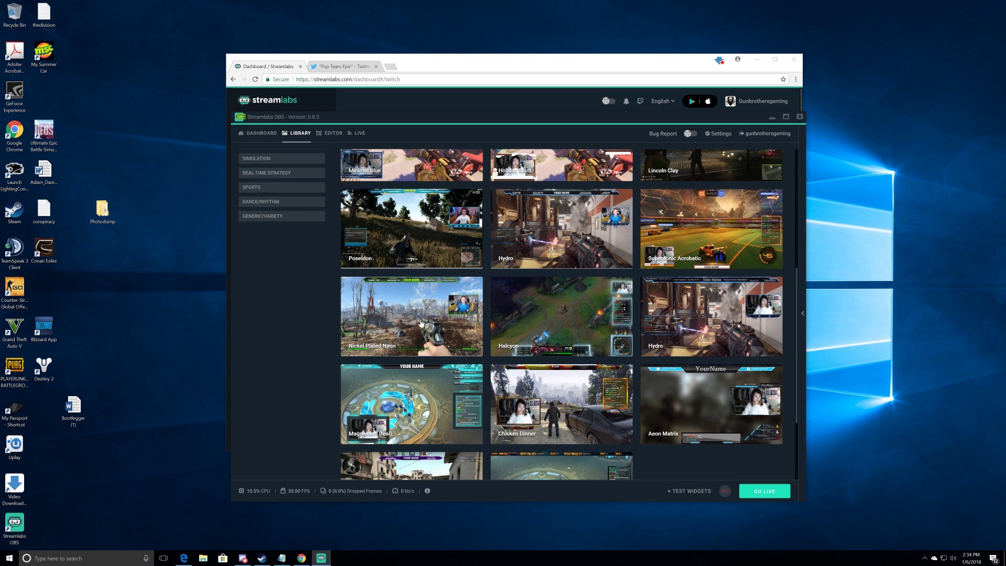
scroll(420, 323, up, 2)
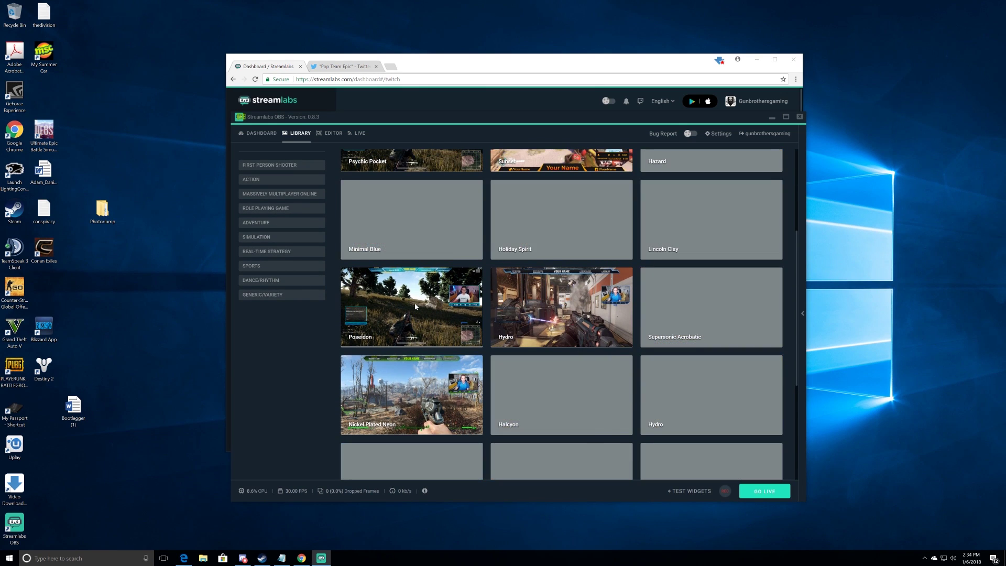
click(416, 307)
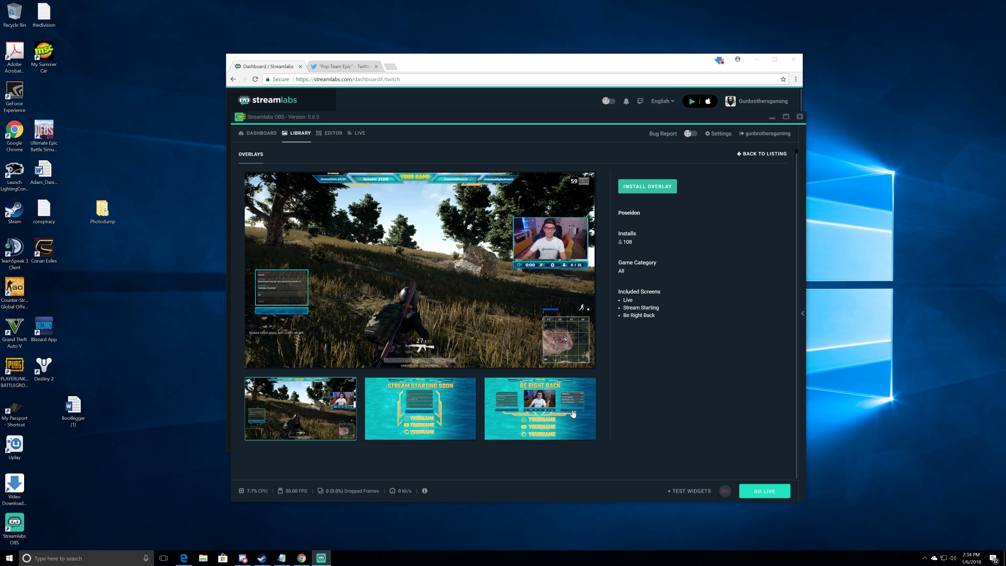
- Switch to the Editor to view the Cyan Stitch collection's Live Scene
click(330, 134)
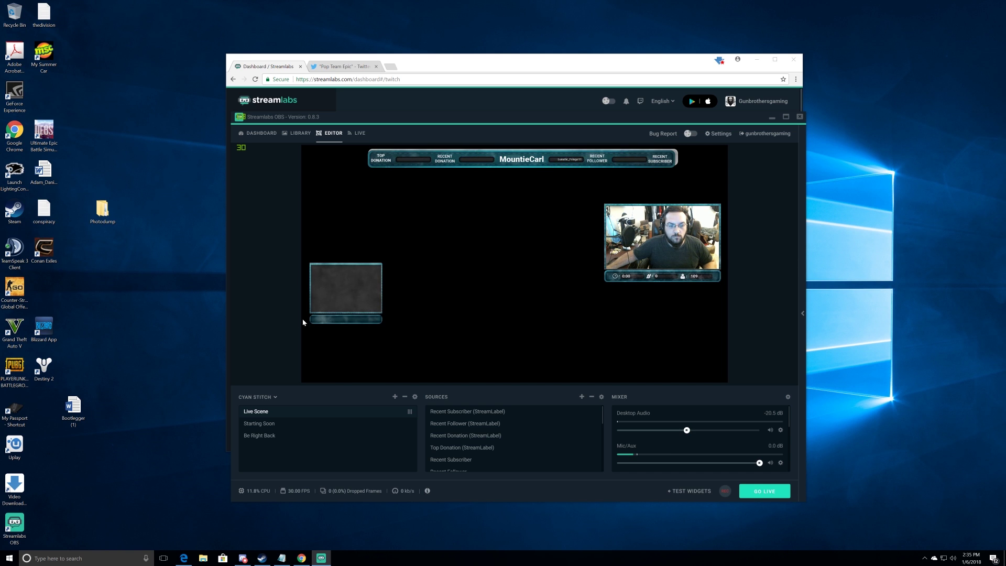
- Preview the Starting Soon and Be Right Back scenes, then return to Live Scene
click(259, 424)
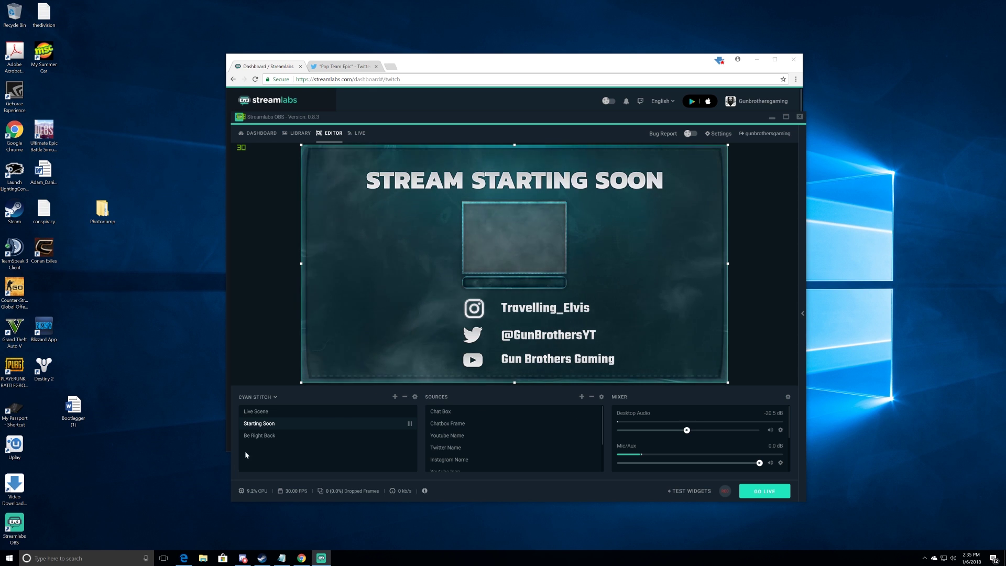
click(260, 436)
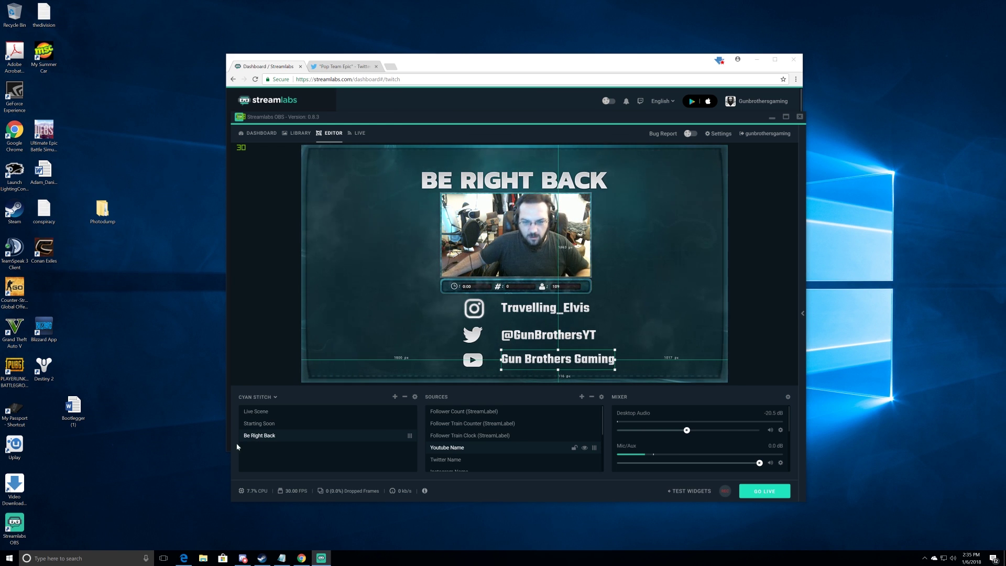
click(259, 425)
click(263, 413)
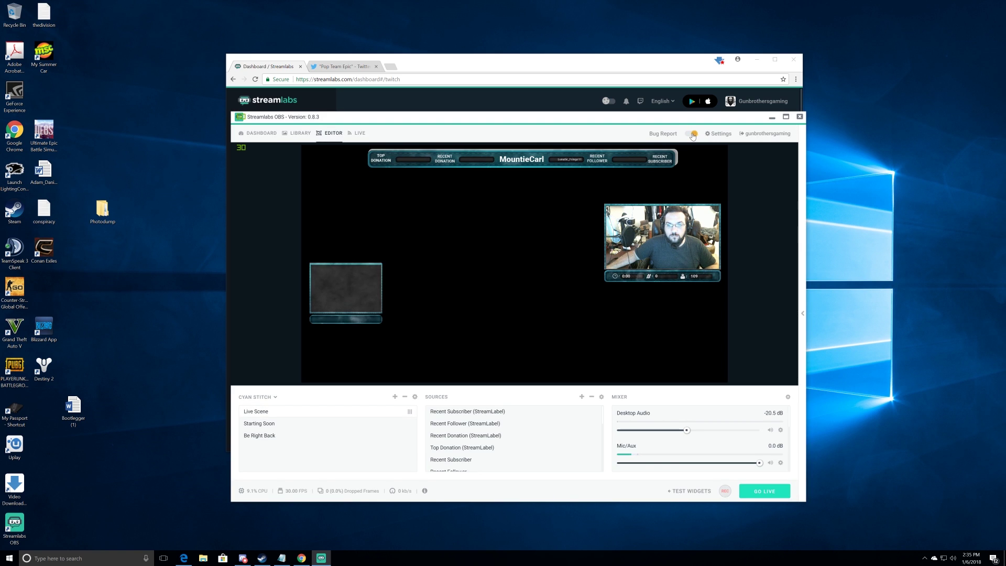
click(716, 134)
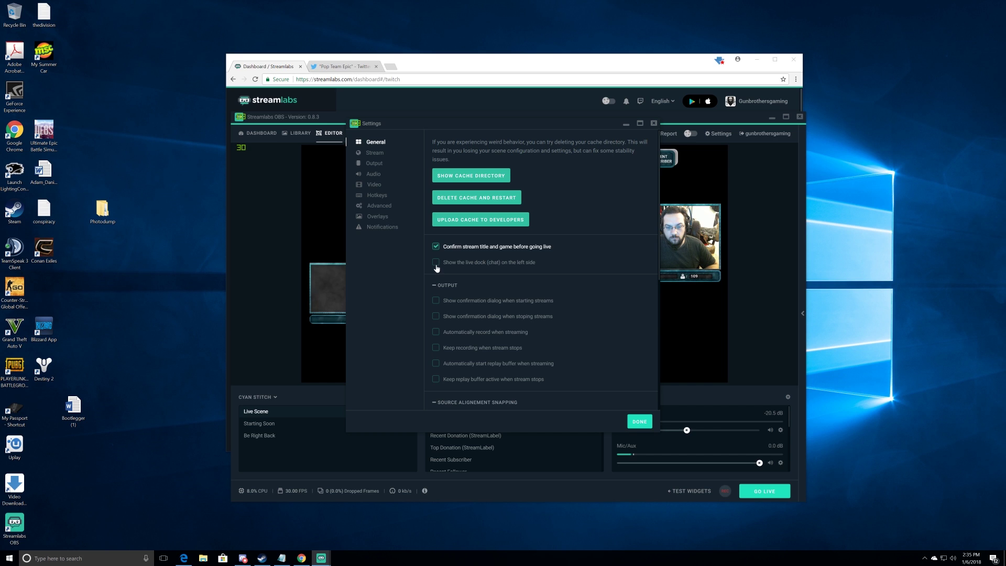
click(375, 156)
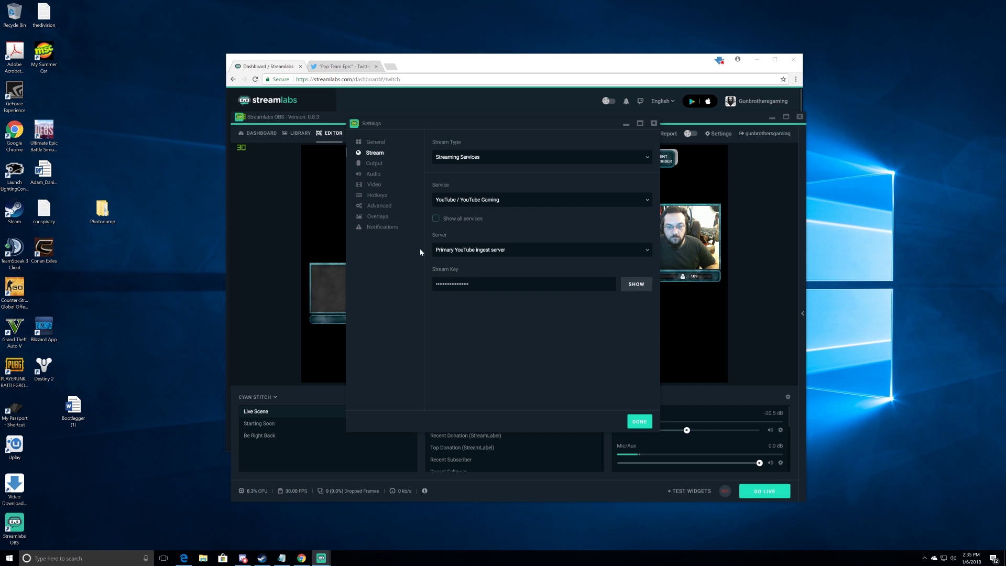
click(374, 164)
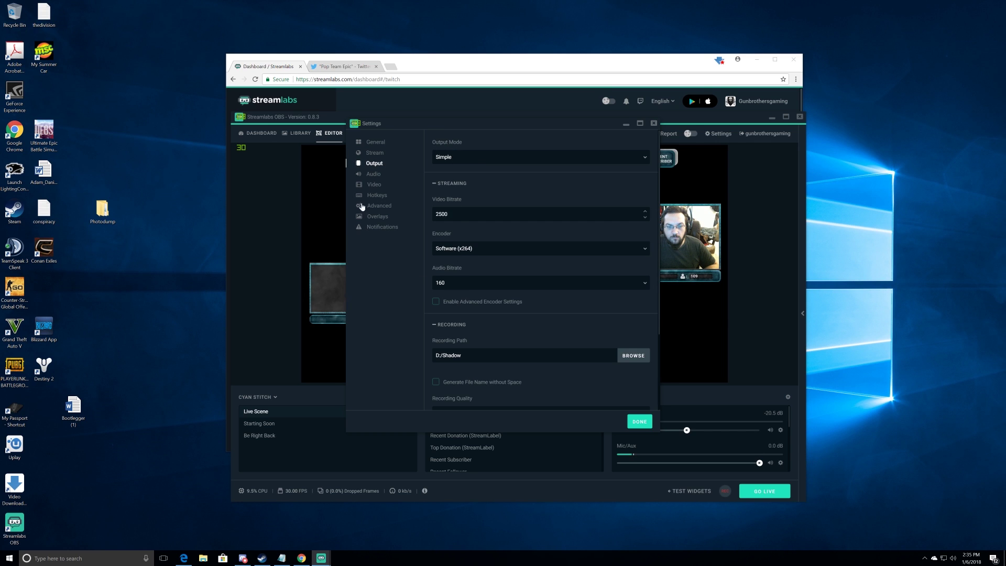
click(373, 184)
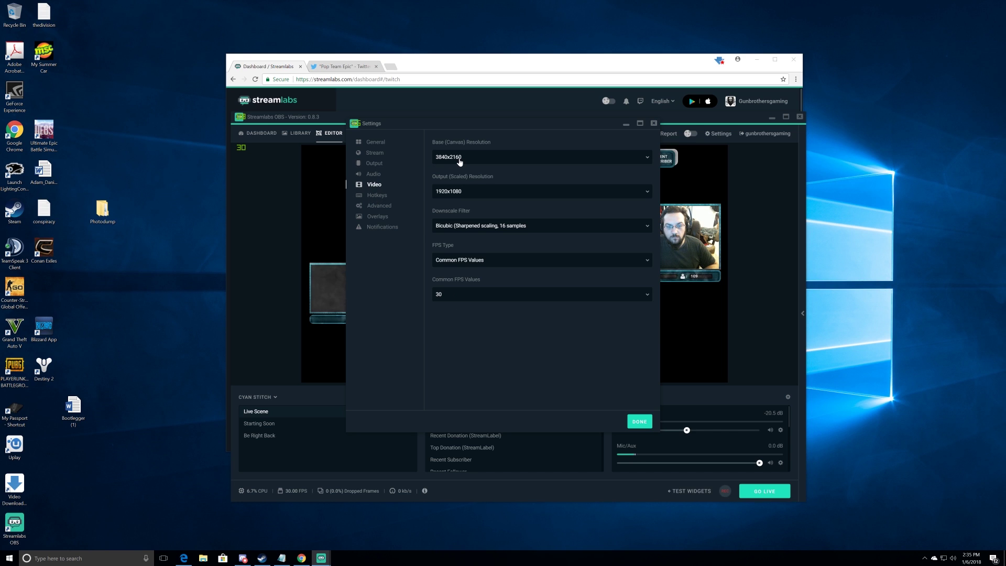
drag(507, 127, 575, 127)
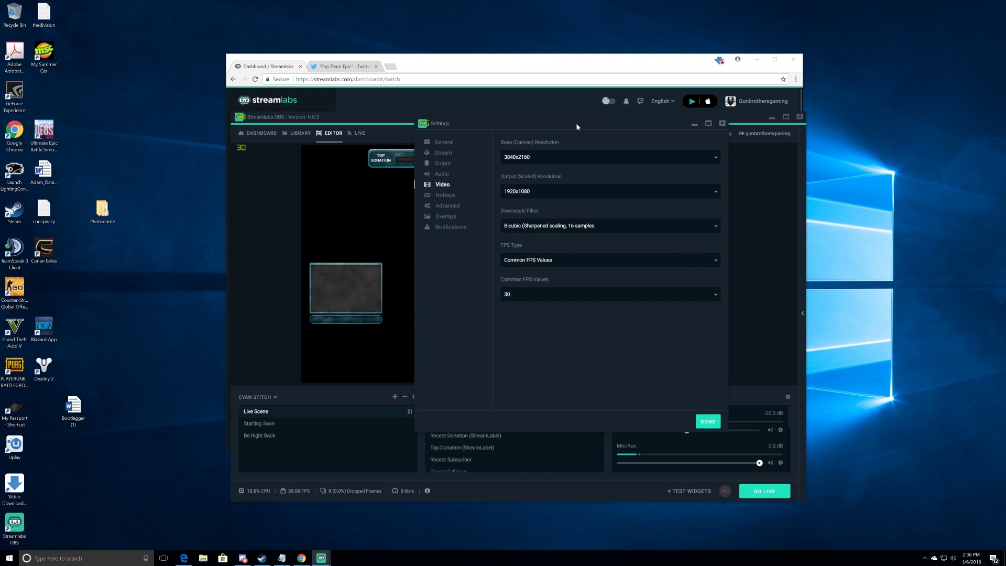
click(454, 197)
click(453, 208)
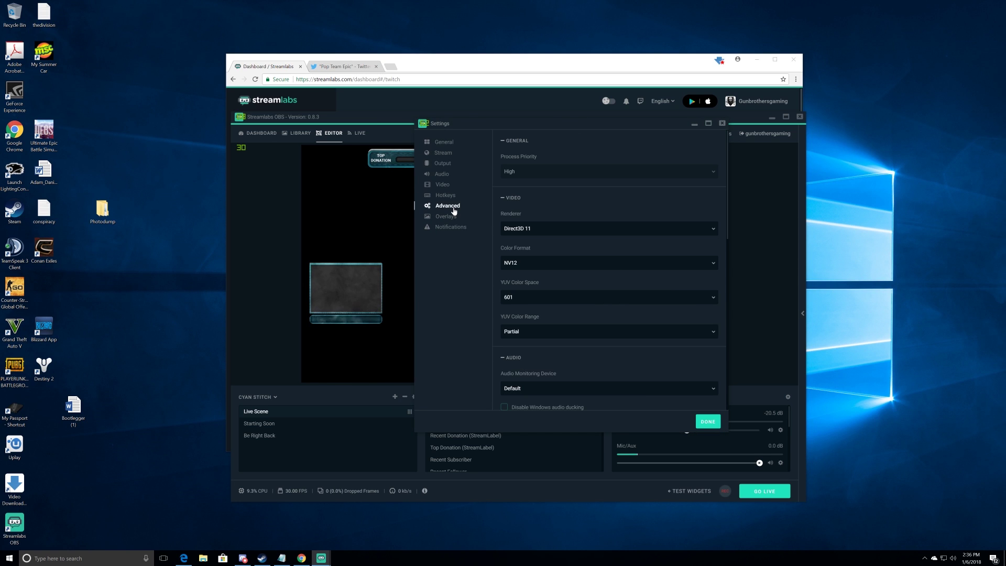
click(446, 218)
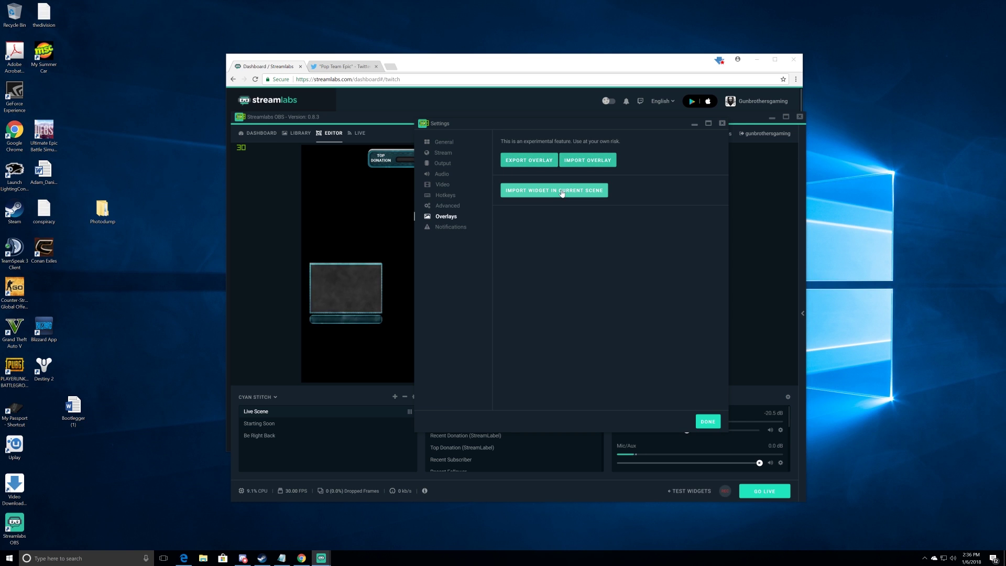
click(453, 231)
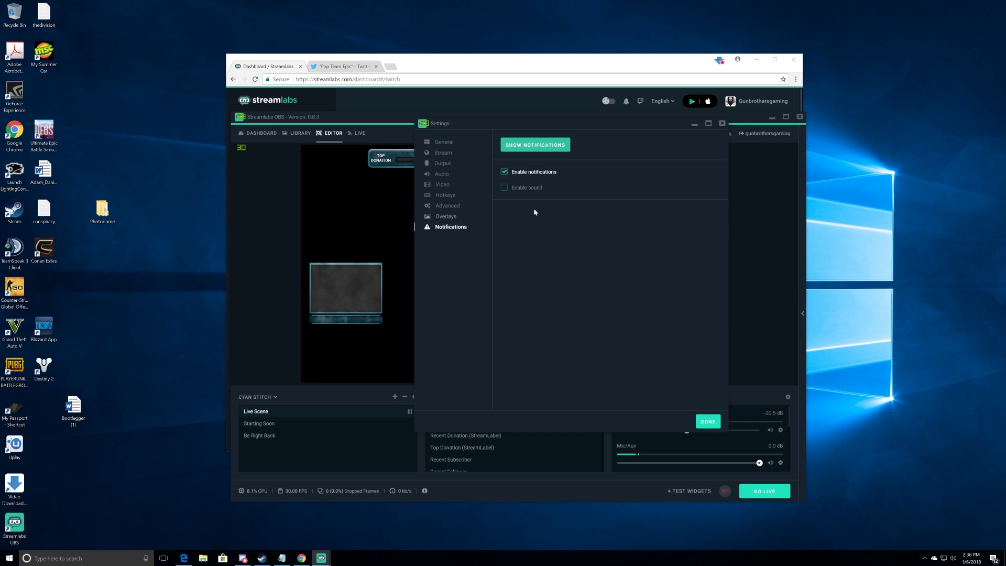
click(722, 124)
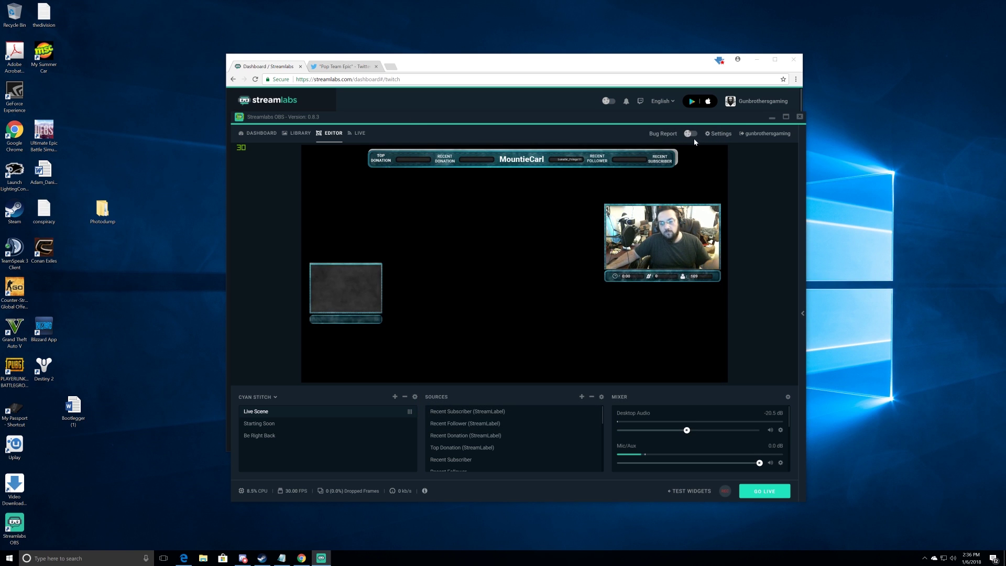
click(482, 413)
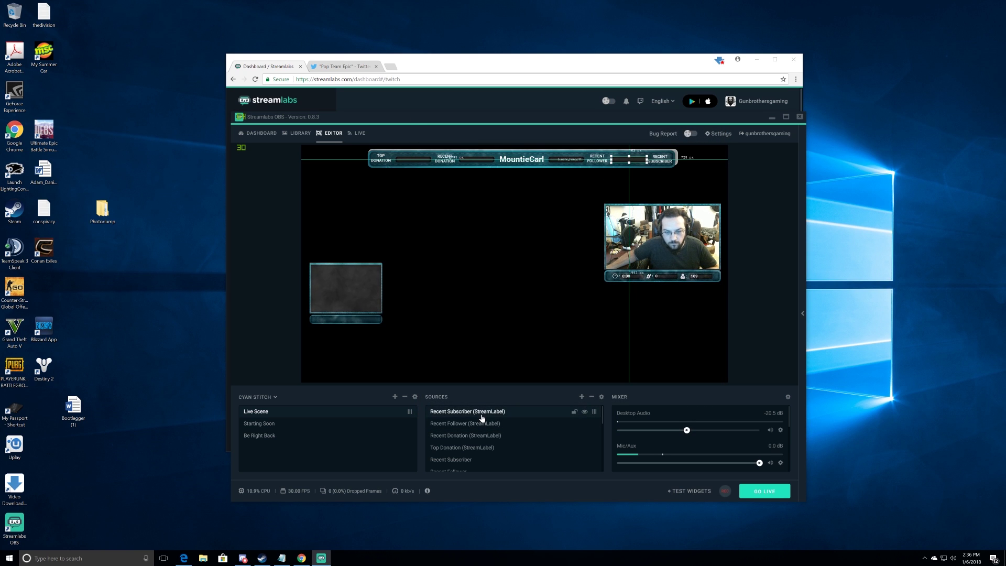
click(480, 425)
click(474, 447)
scroll(473, 451, down, 5)
scroll(472, 445, up, 3)
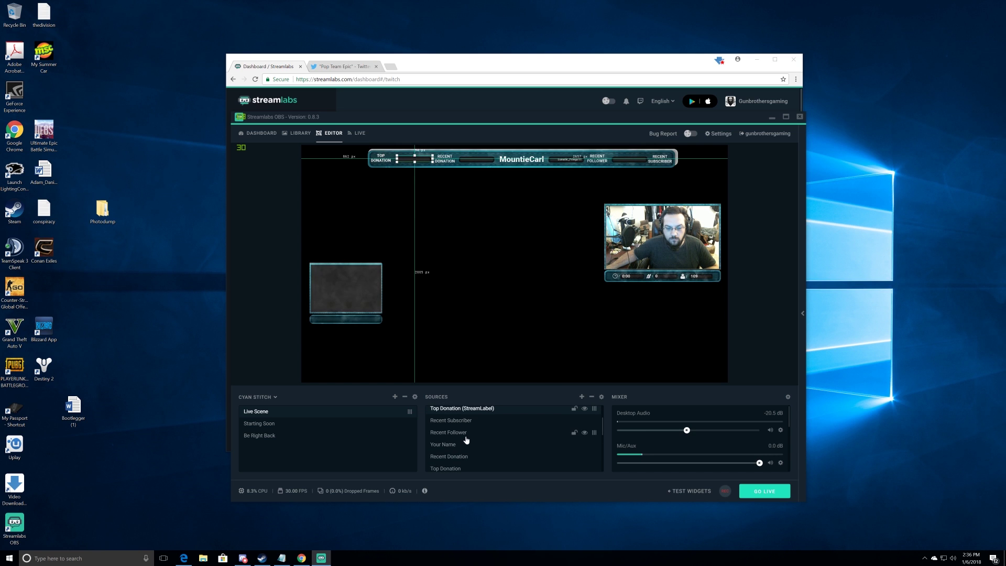
click(459, 422)
click(458, 433)
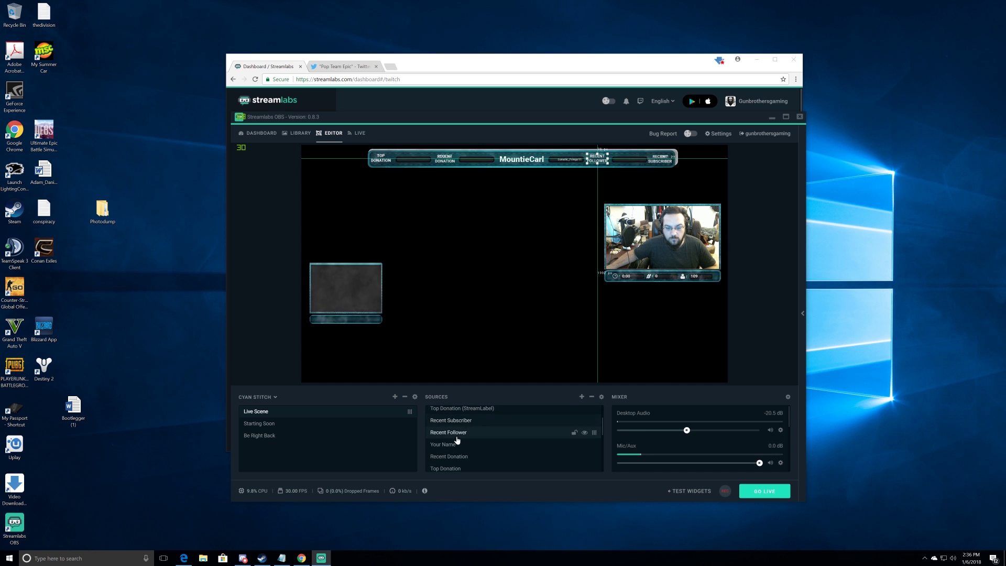
click(469, 444)
scroll(471, 441, down, 2)
click(450, 429)
click(454, 442)
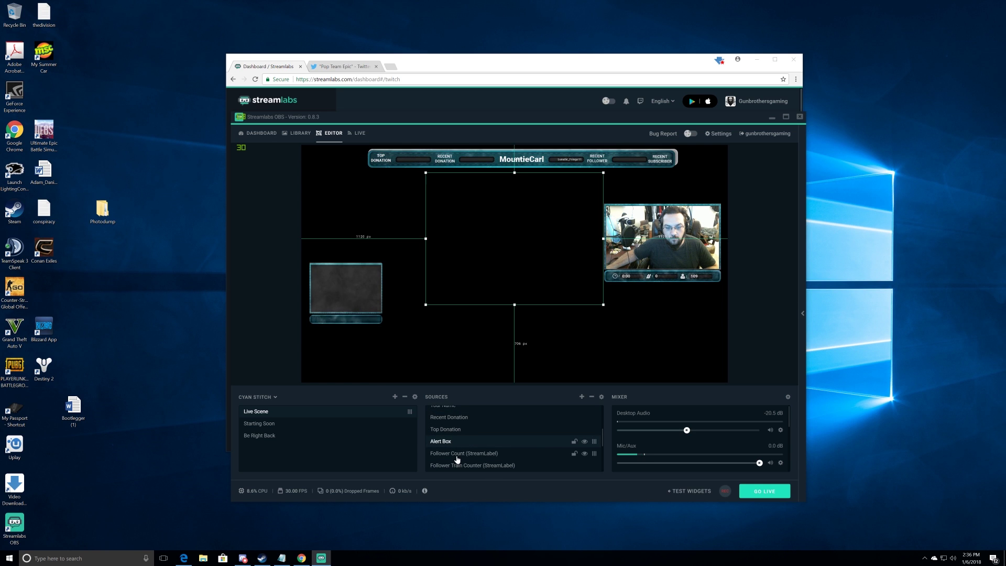
click(456, 453)
click(450, 442)
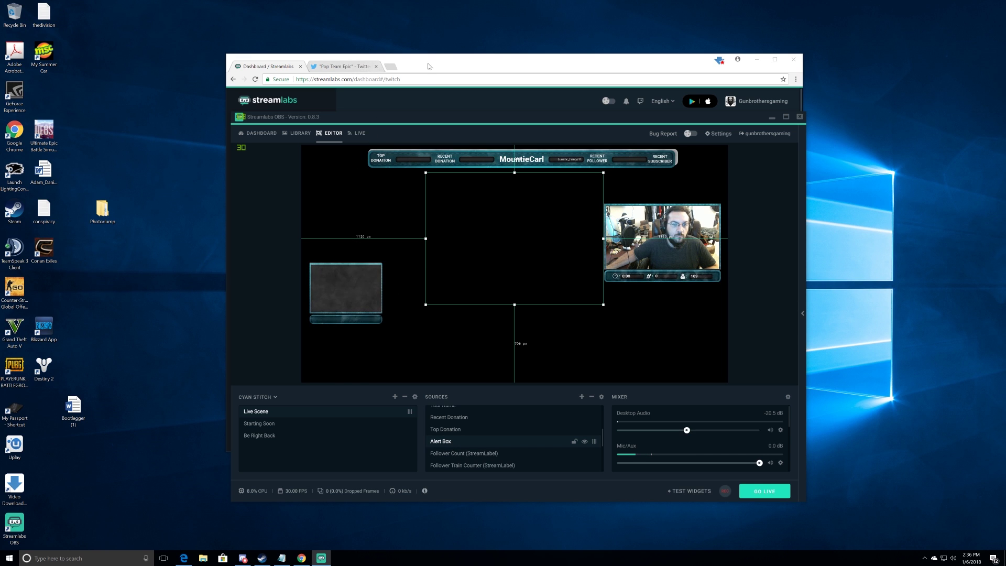
drag(428, 69, 326, 70)
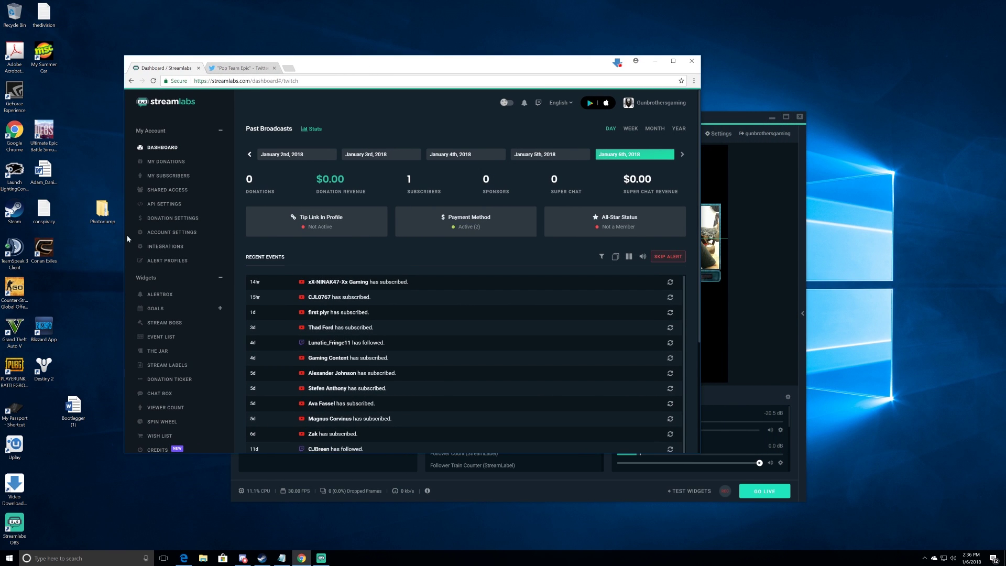
- Open the Alert Box widget page in the web dashboard, then bring Streamlabs OBS back to front
click(158, 294)
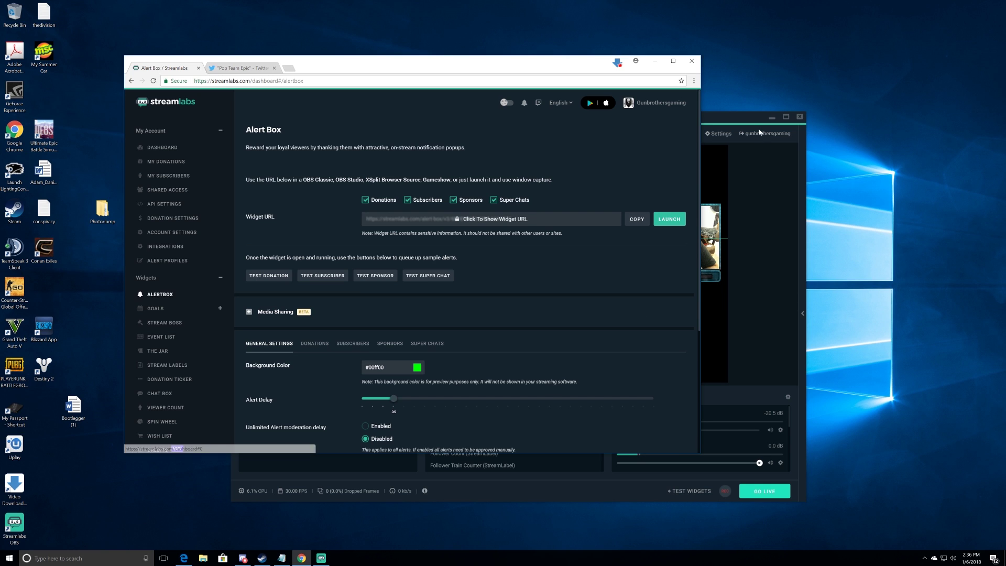
click(747, 119)
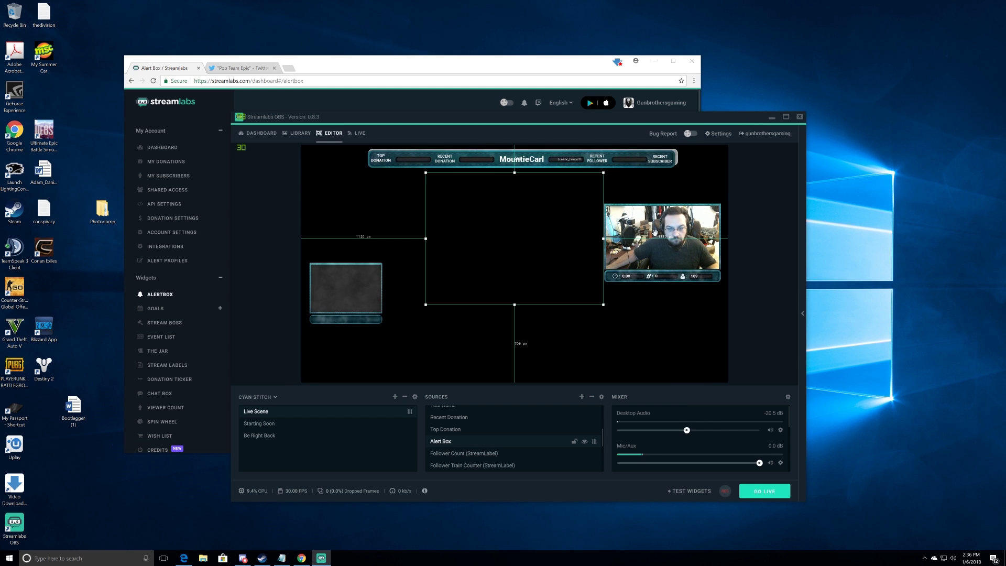
- Show the Starting Soon scene and select its Twitter icon and handle text
click(271, 440)
click(260, 424)
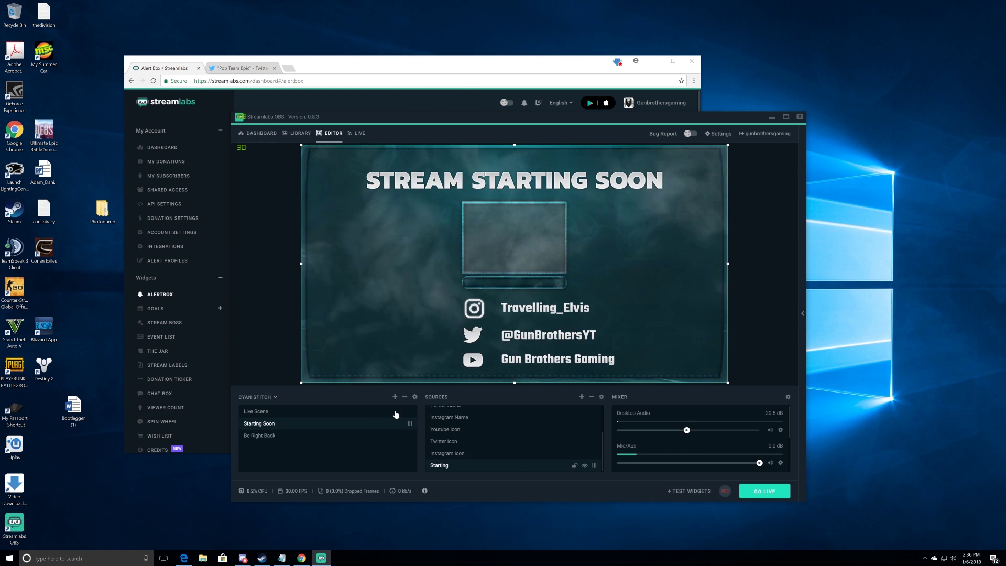
click(448, 443)
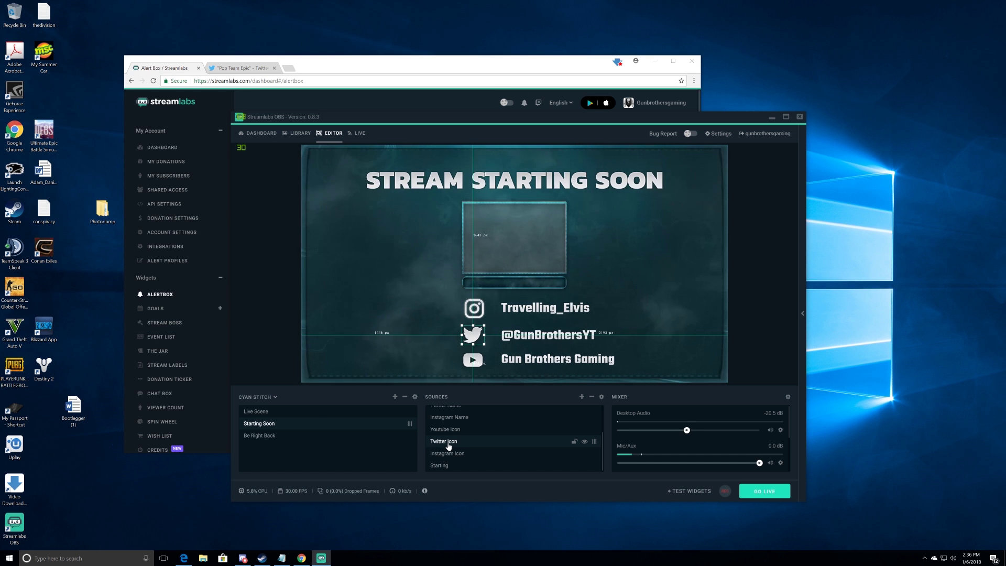
right_click(537, 339)
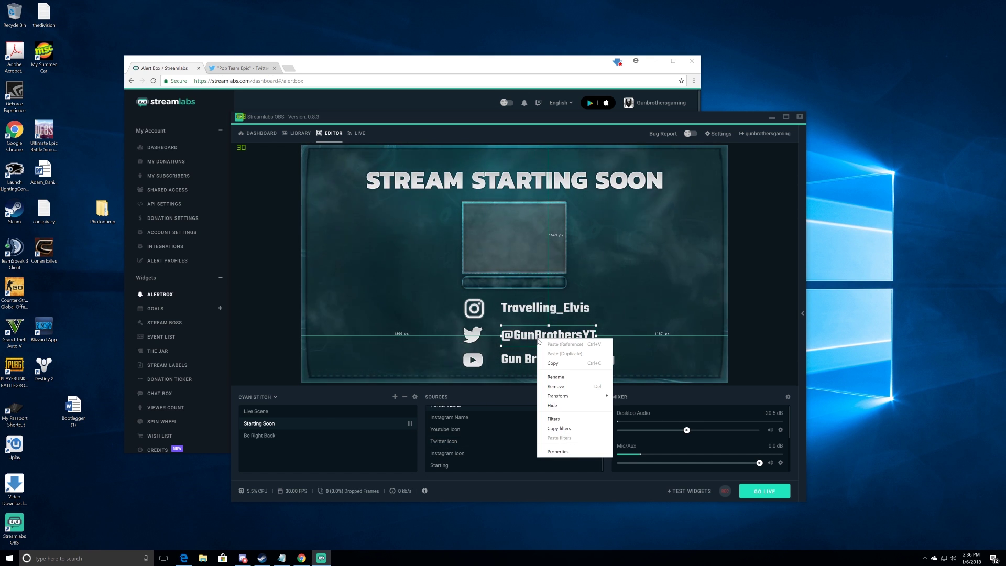
- Try red and near-black colours on the Twitter handle text, then restore it to off-white #fff9f8f8
click(552, 451)
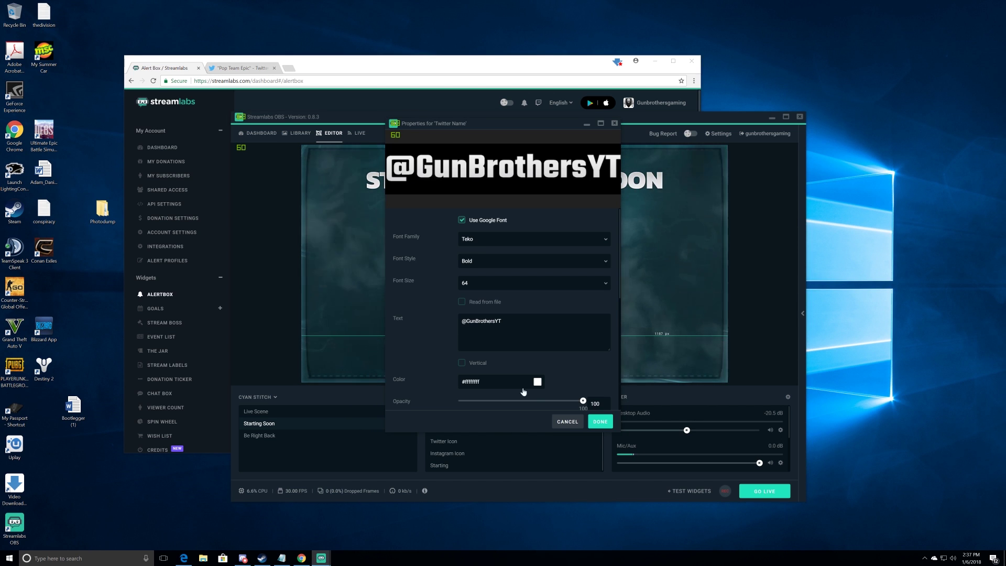
click(538, 382)
scroll(544, 384, down, 2)
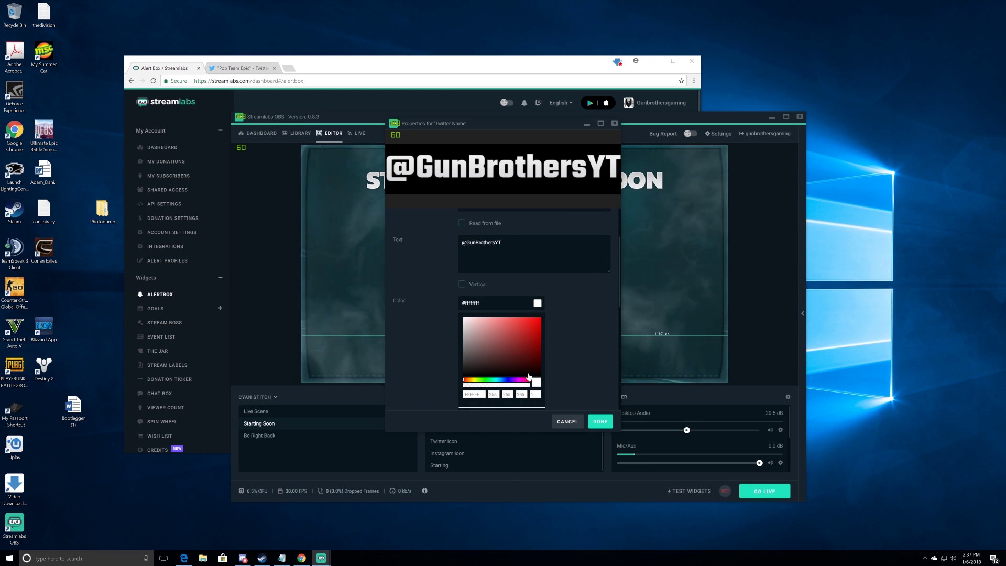
click(530, 329)
click(533, 342)
drag(536, 361, 513, 371)
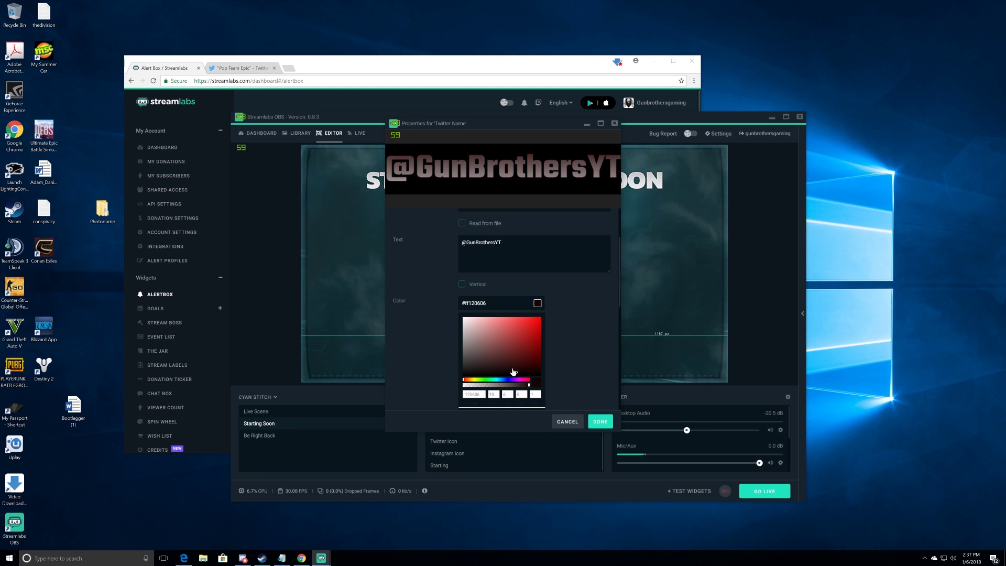
click(464, 320)
click(600, 422)
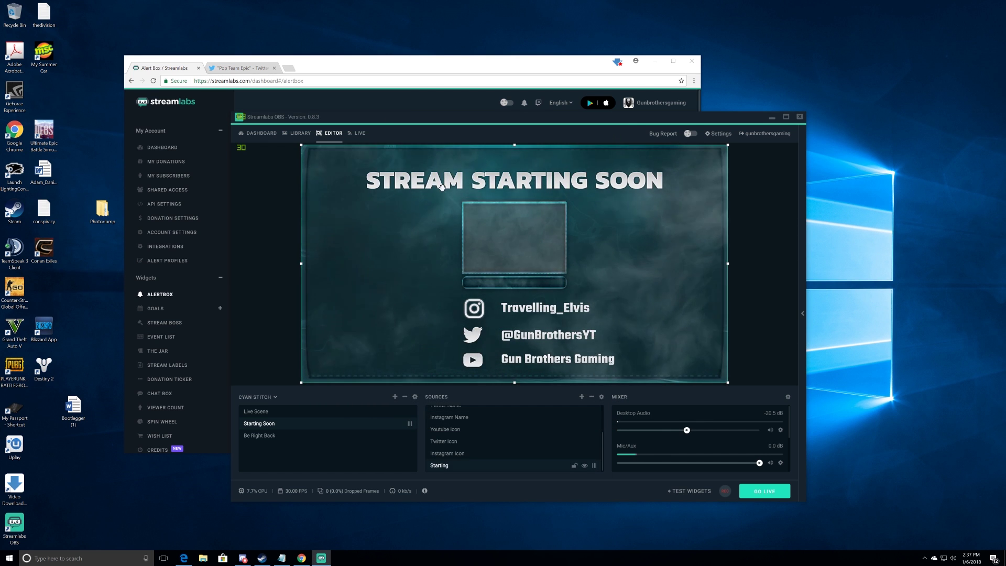
click(454, 325)
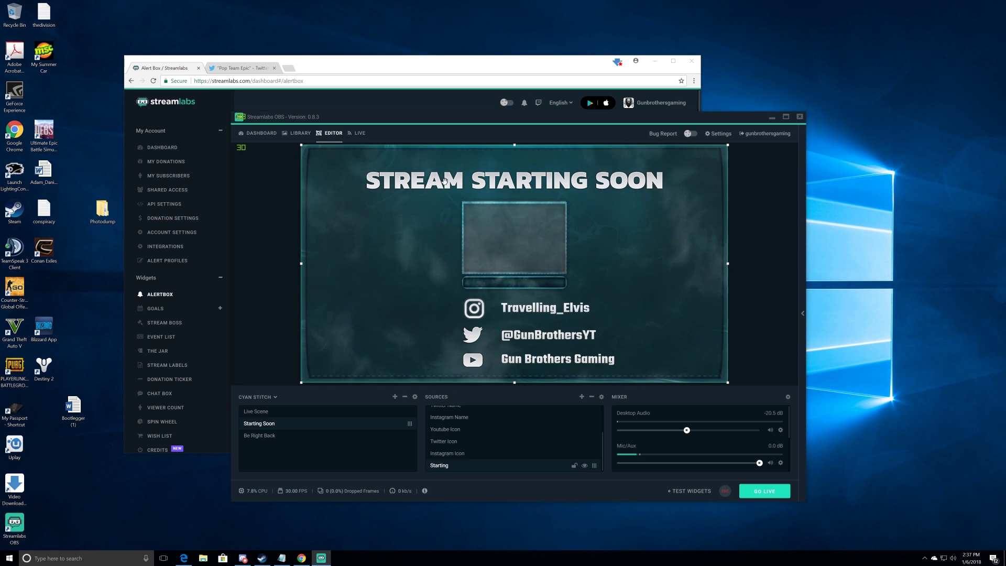
click(474, 363)
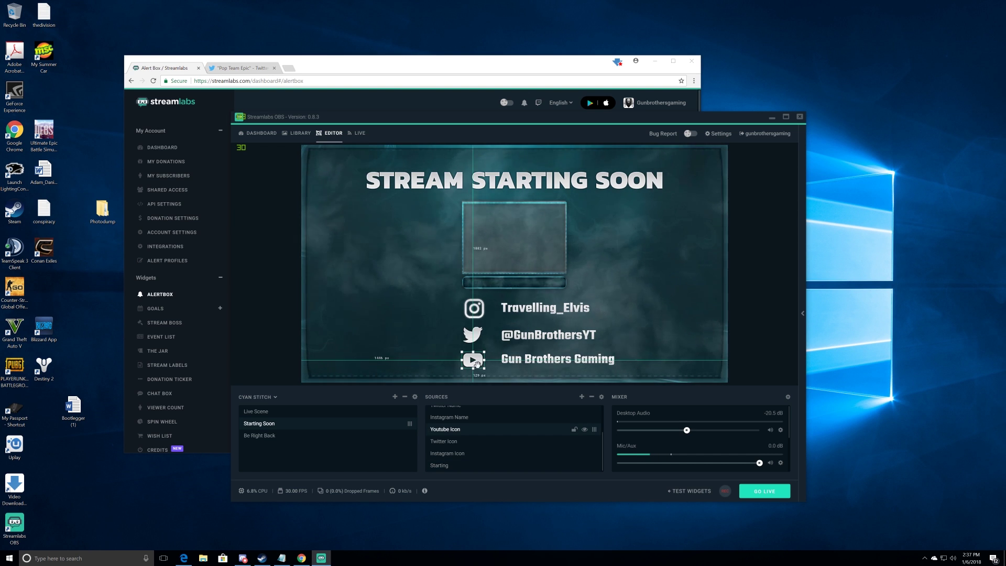
right_click(474, 363)
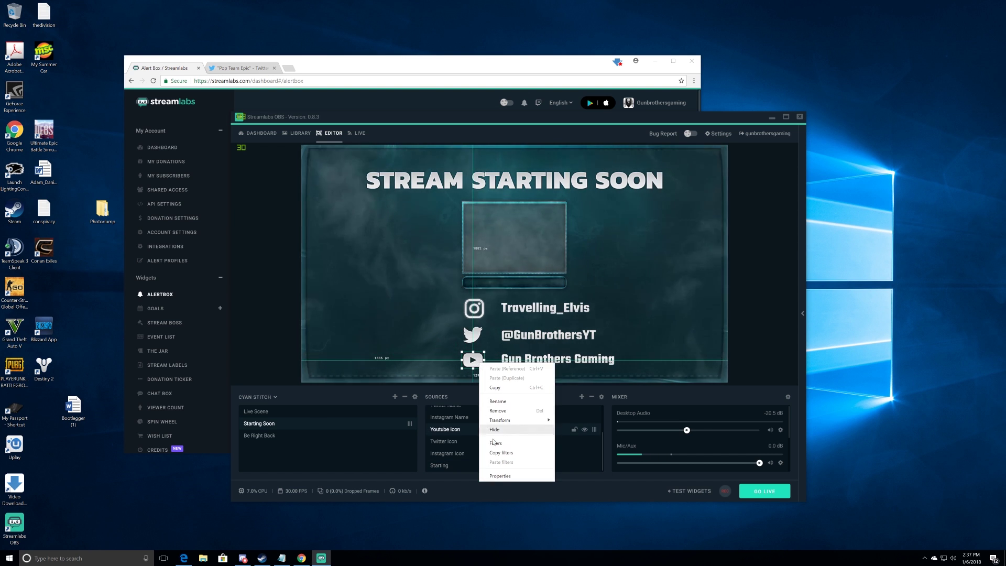
click(500, 475)
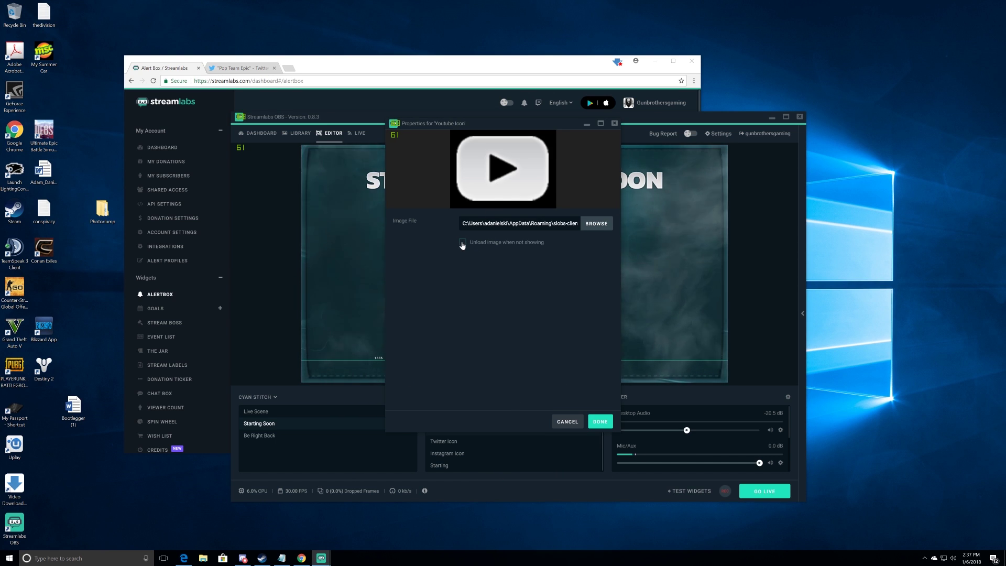
click(600, 422)
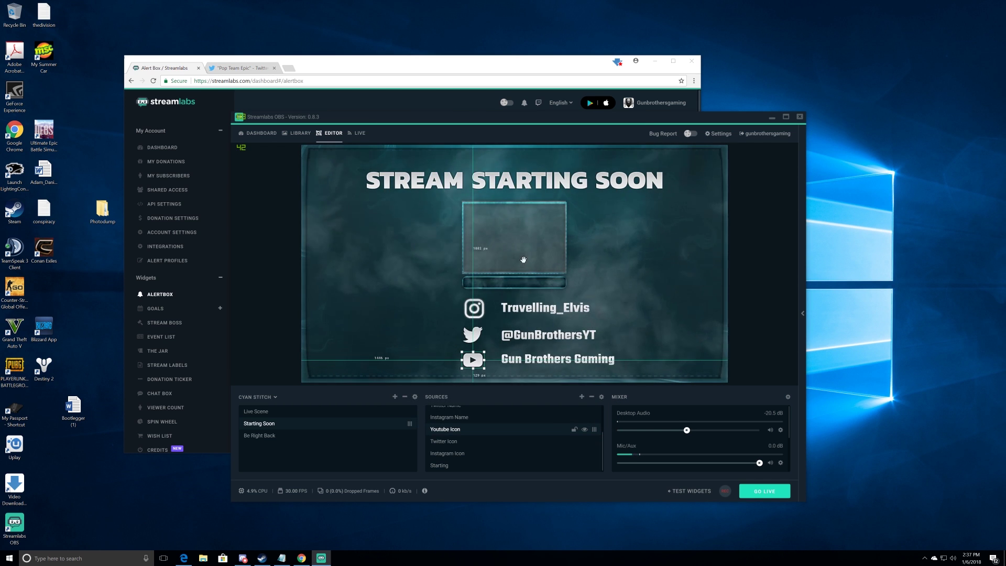
- Browse the overlay library, checking Notifications, and view The Hulk overlay's details
click(297, 133)
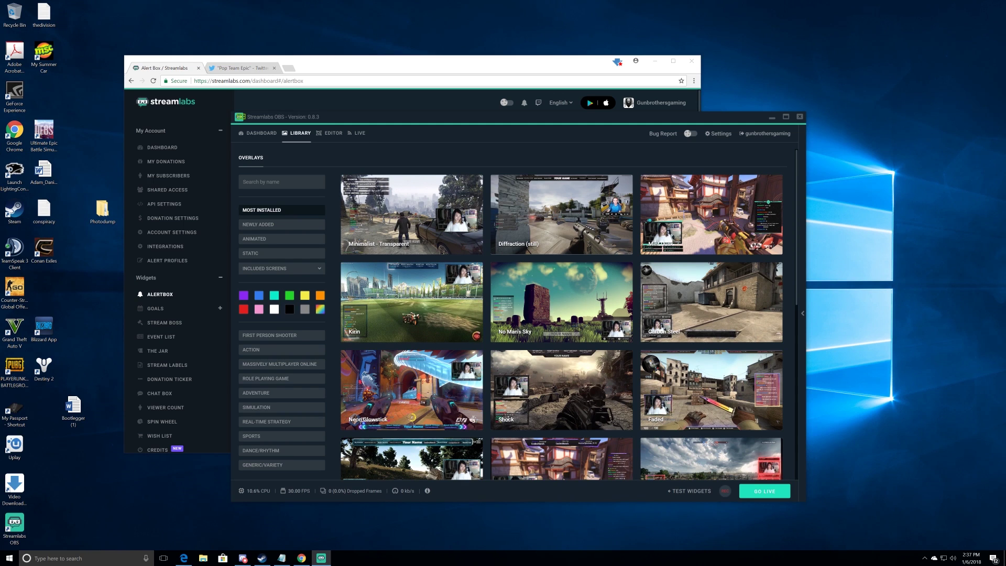
click(424, 491)
click(615, 162)
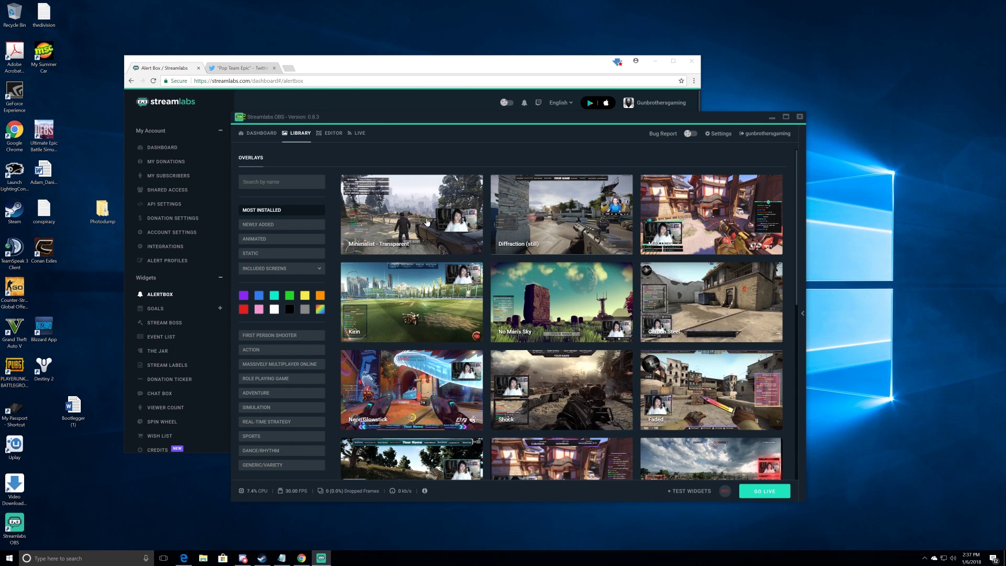
scroll(559, 281, down, 6)
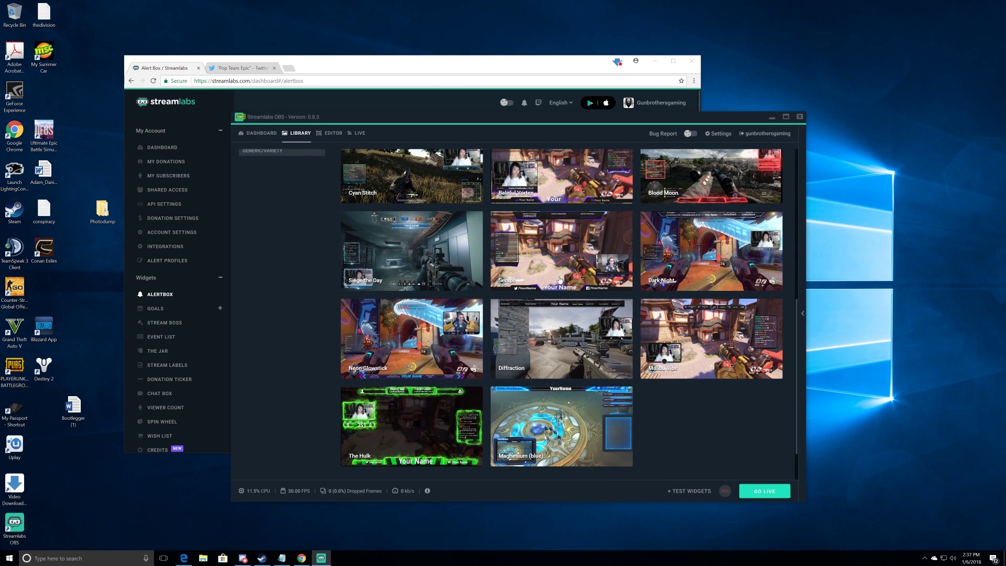
click(430, 420)
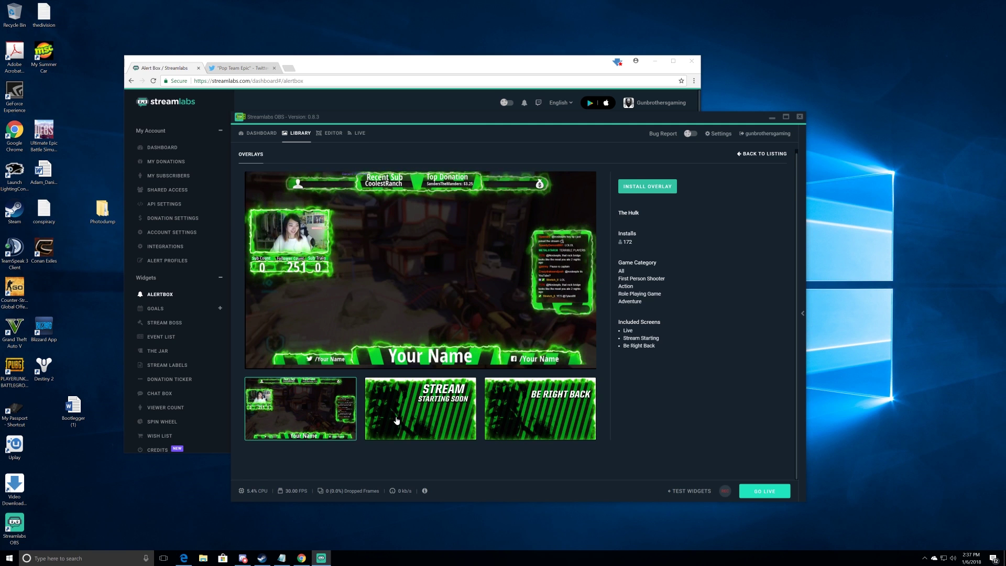
click(262, 133)
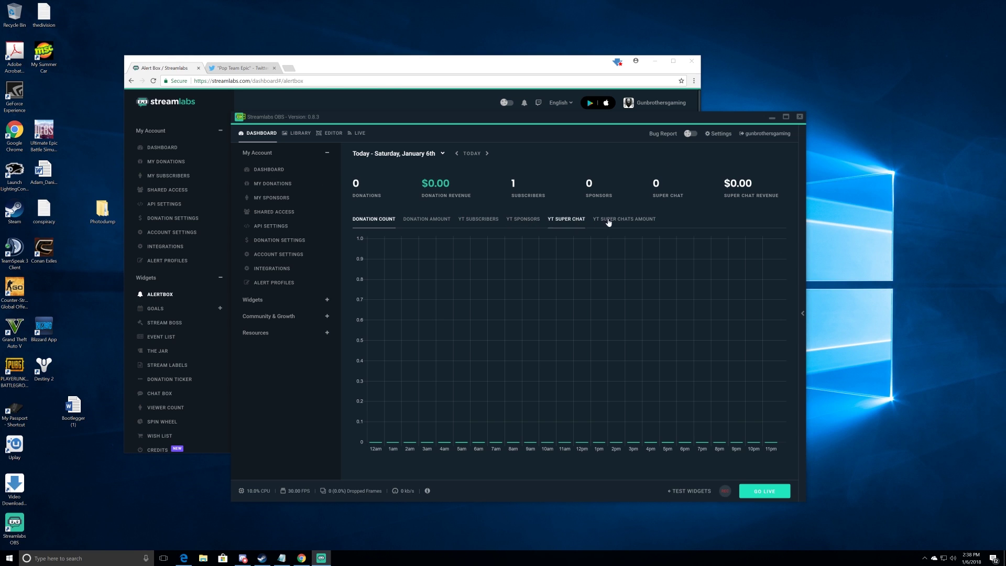
- Close Streamlabs OBS and relaunch it from the desktop shortcut
click(799, 119)
click(120, 481)
key(Return)
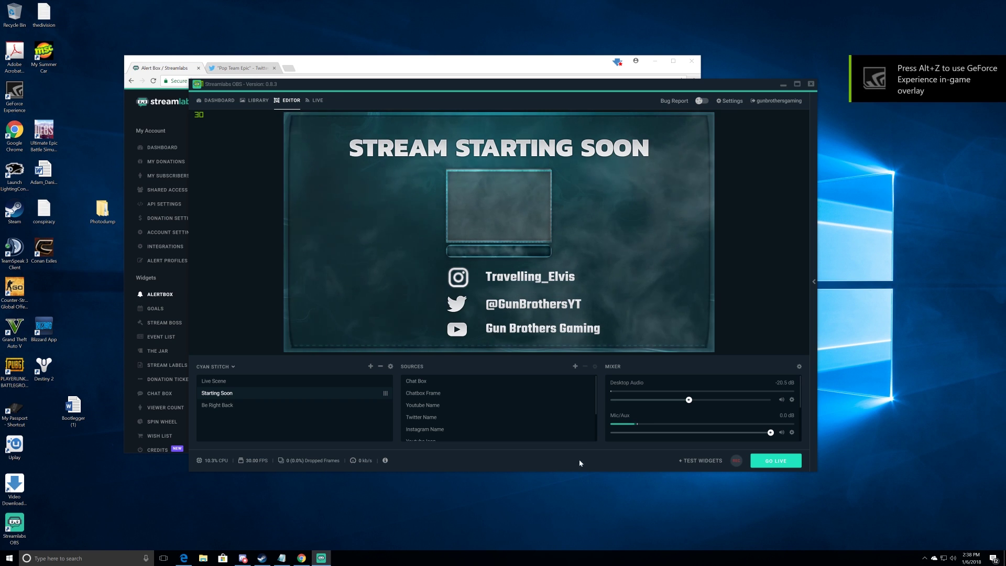
- Visit the dashboard's Integrations, Alert Profiles and Account Settings pages
click(218, 101)
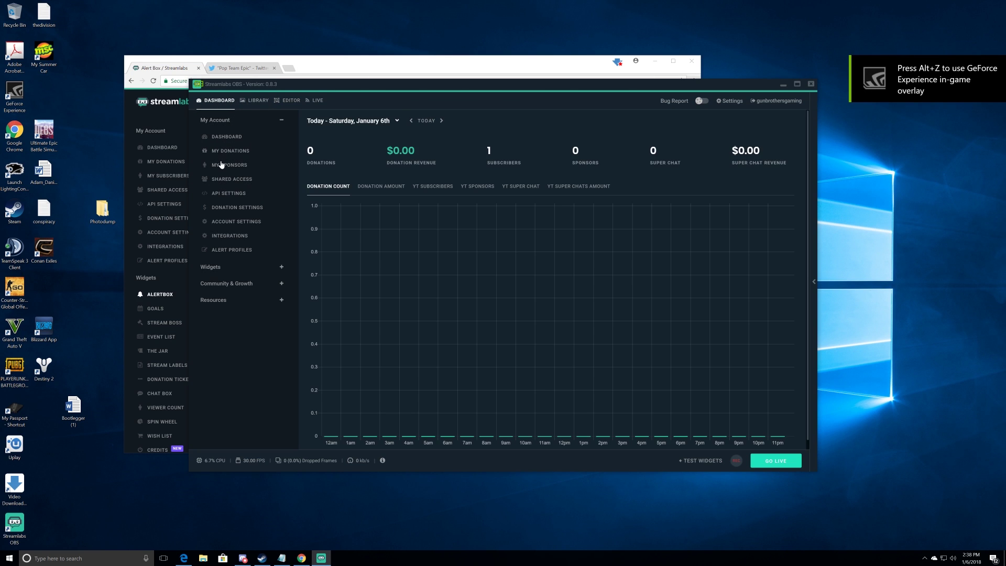
click(216, 235)
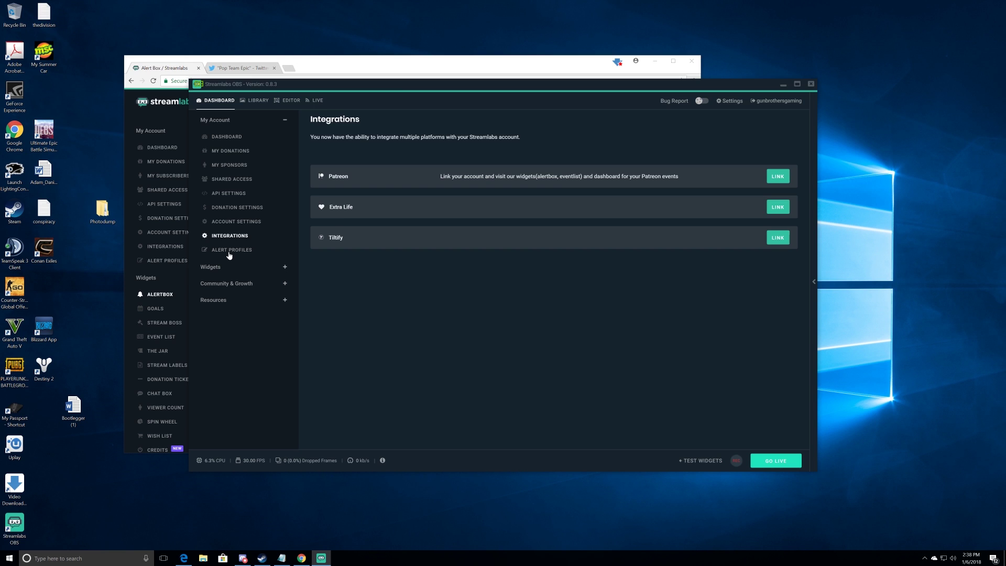
click(228, 251)
click(225, 224)
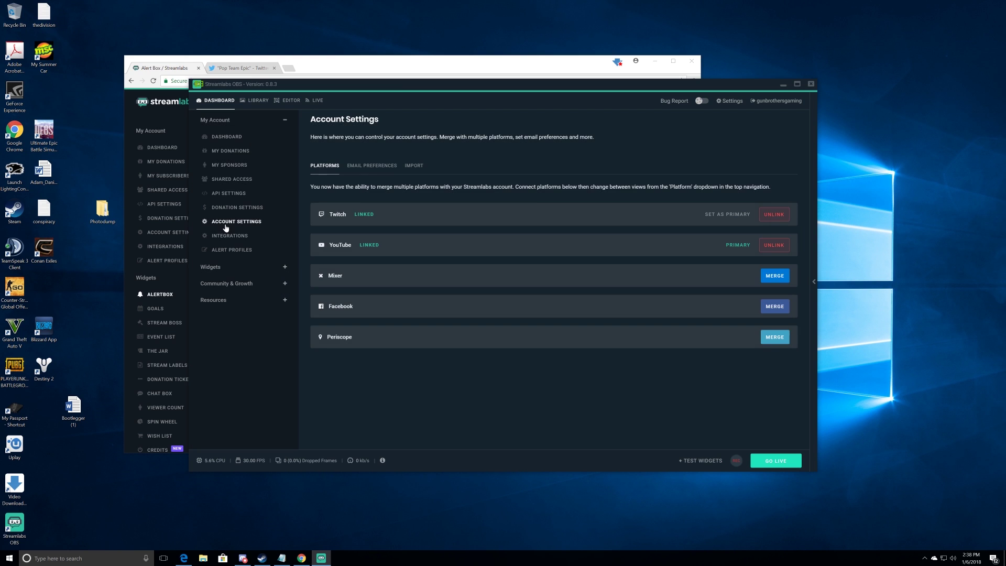